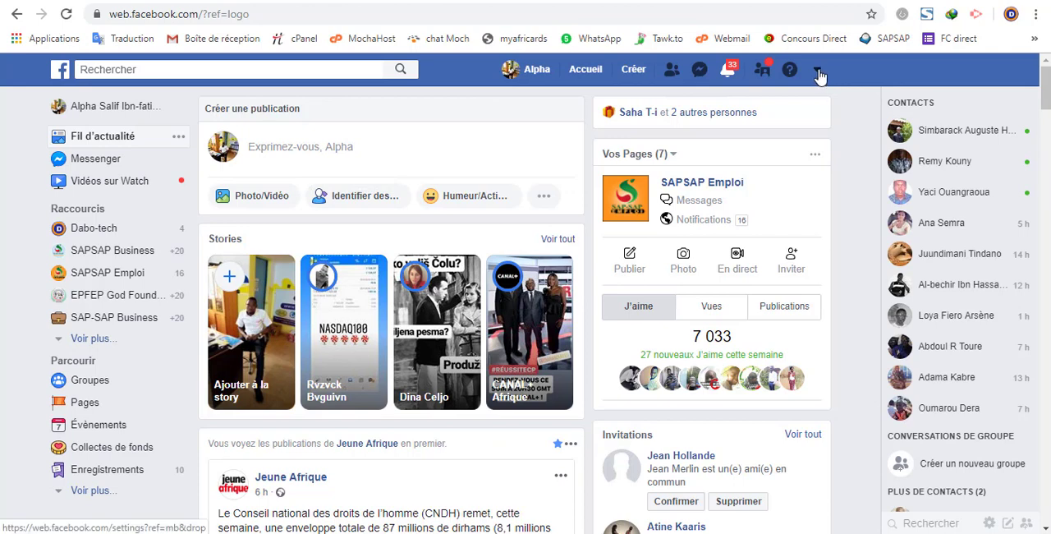
left_click(818, 74)
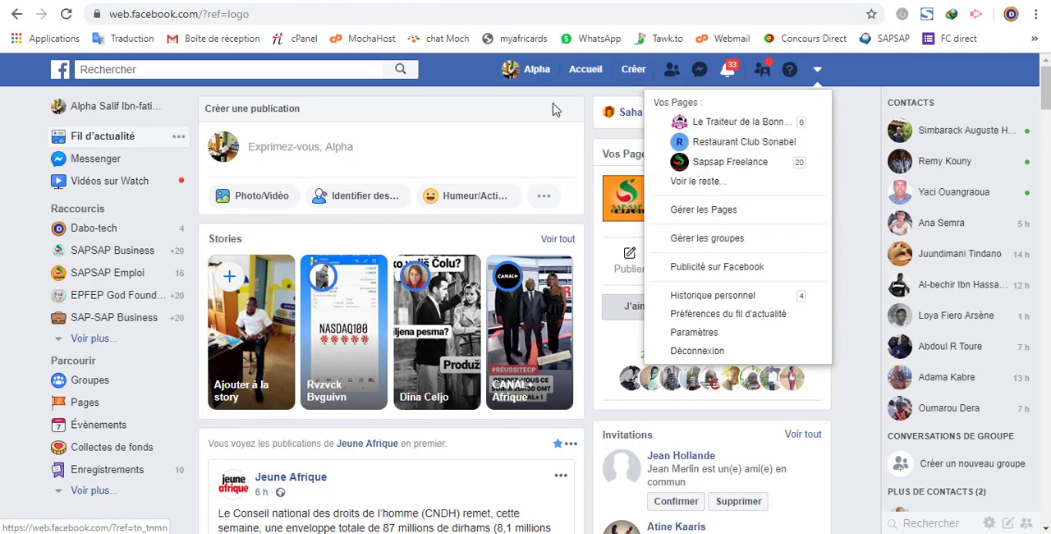
left_click(470, 85)
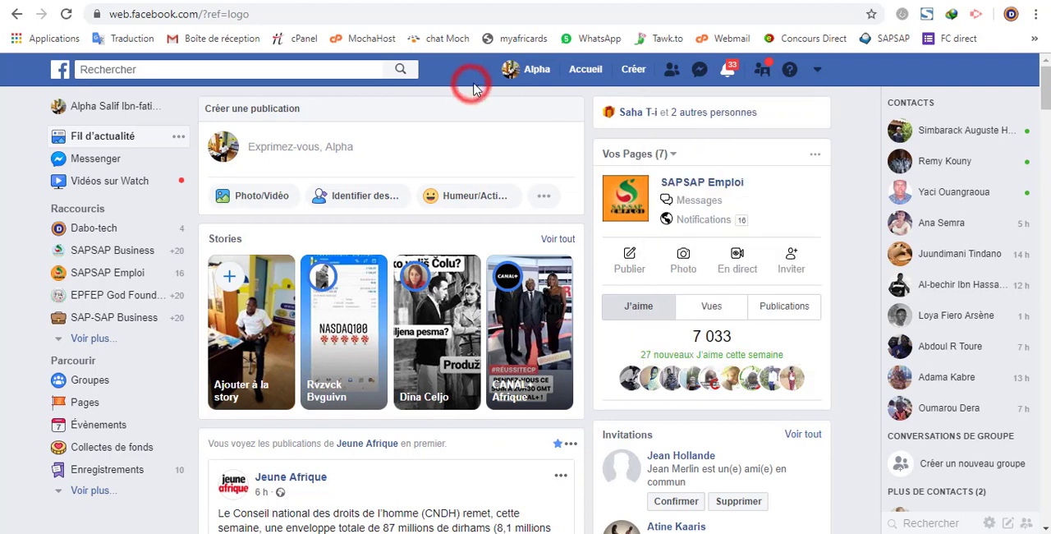
left_click(638, 76)
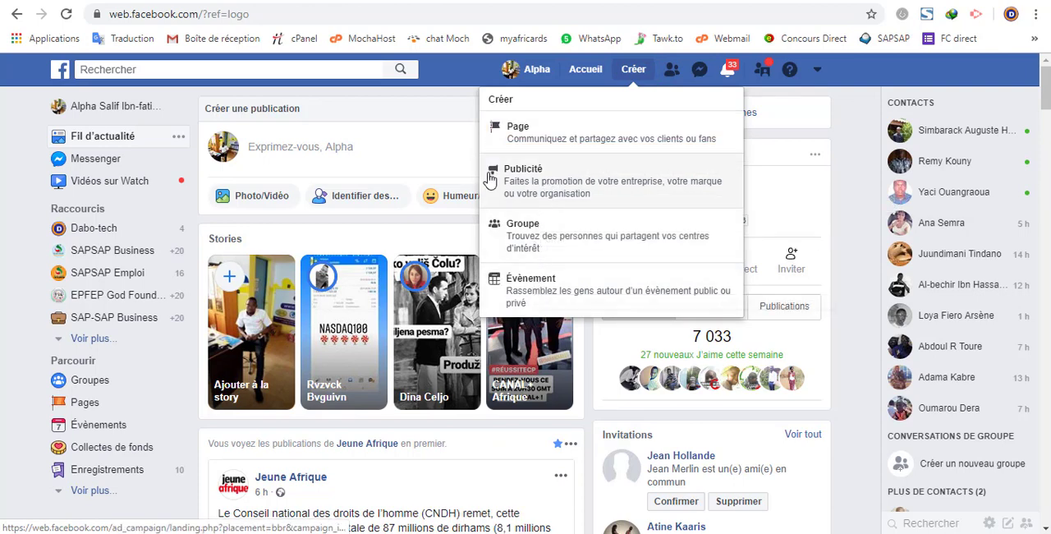
left_click(447, 65)
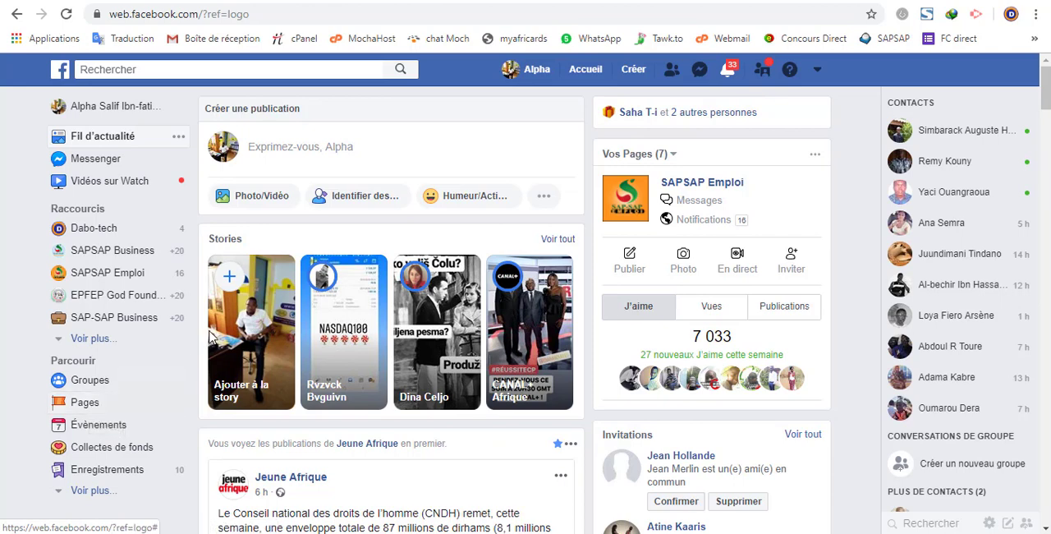
Step: Start creating a new Page of the type Entreprise ou marque
left_click(632, 72)
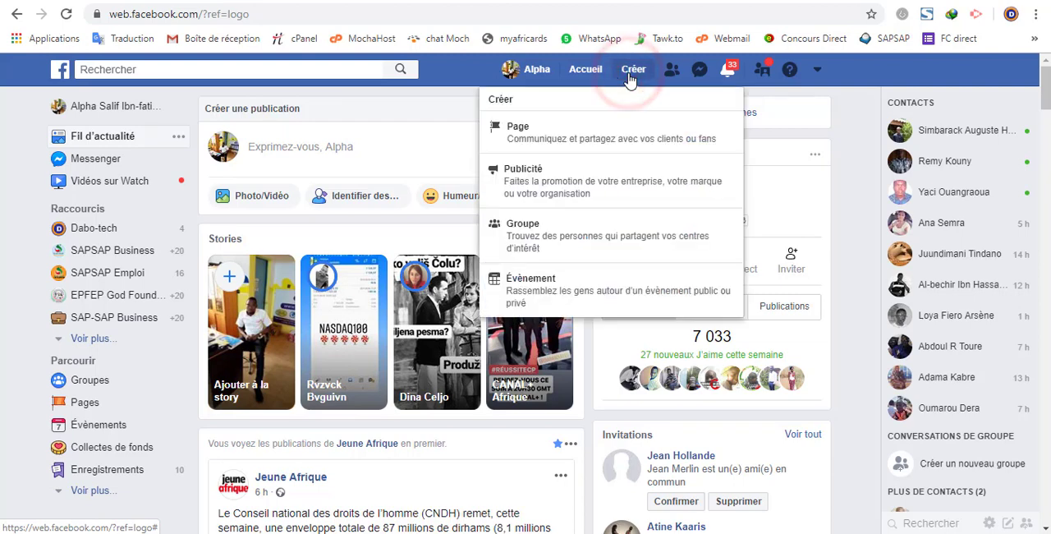
left_click(531, 136)
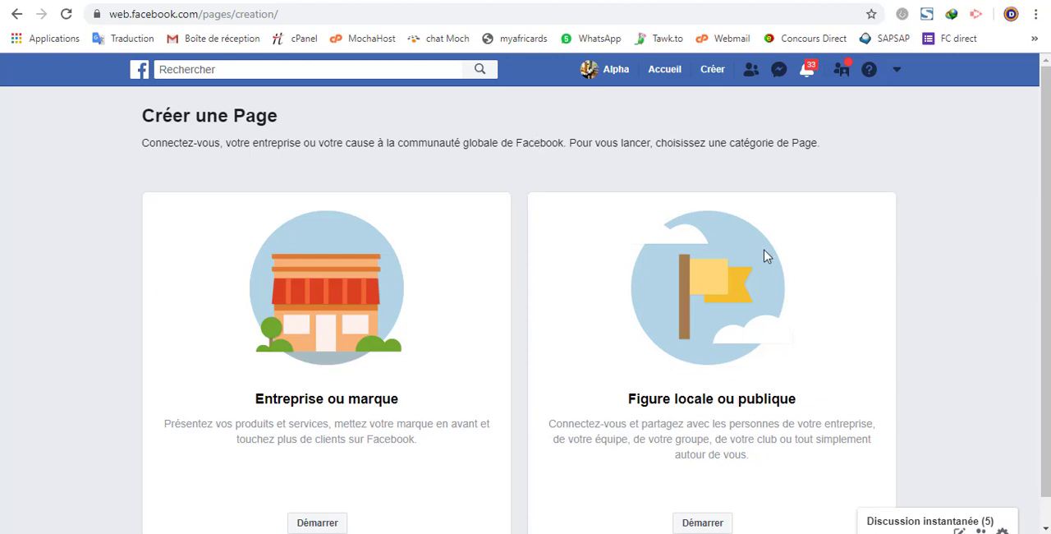
scroll(1044, 283, "down", 2)
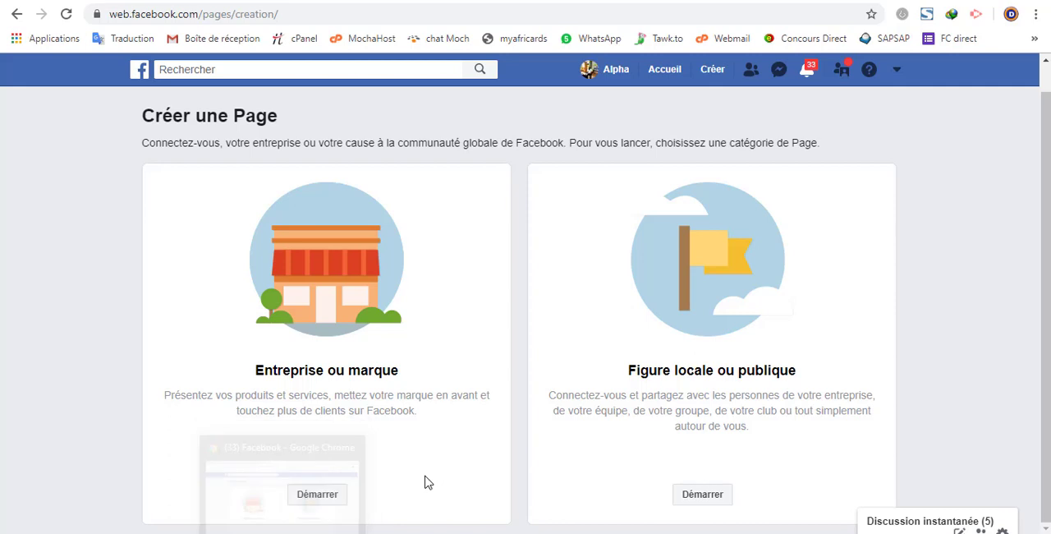
left_click(320, 501)
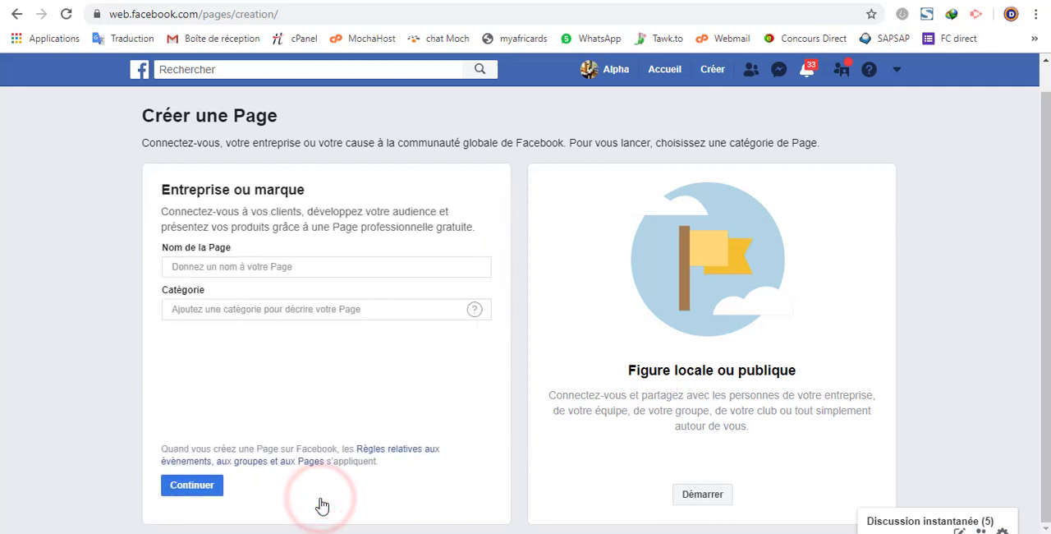
Step: Enter SALIHTECH as the name of the new Page
left_click(262, 266)
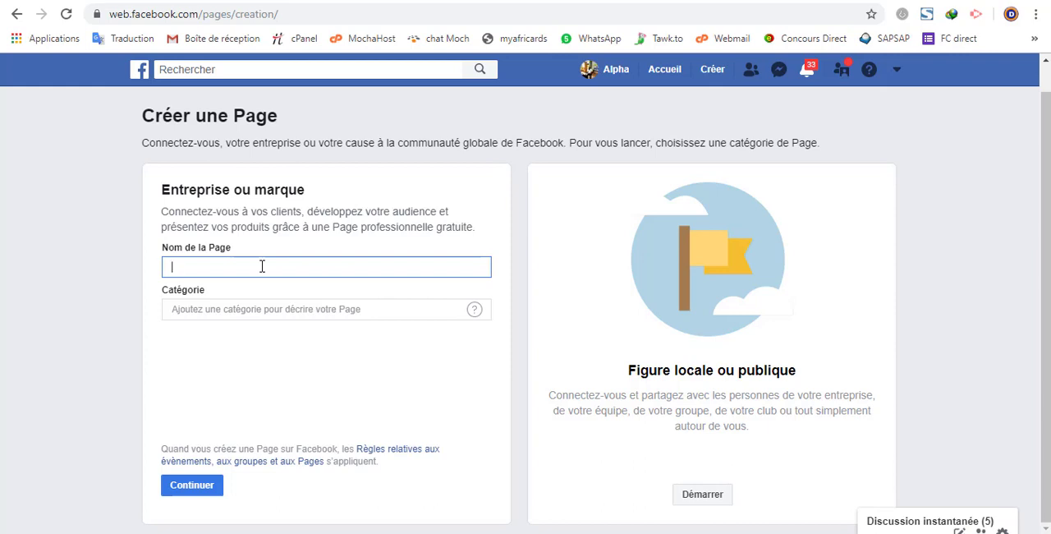
type("SALIHTECH")
left_click(245, 309)
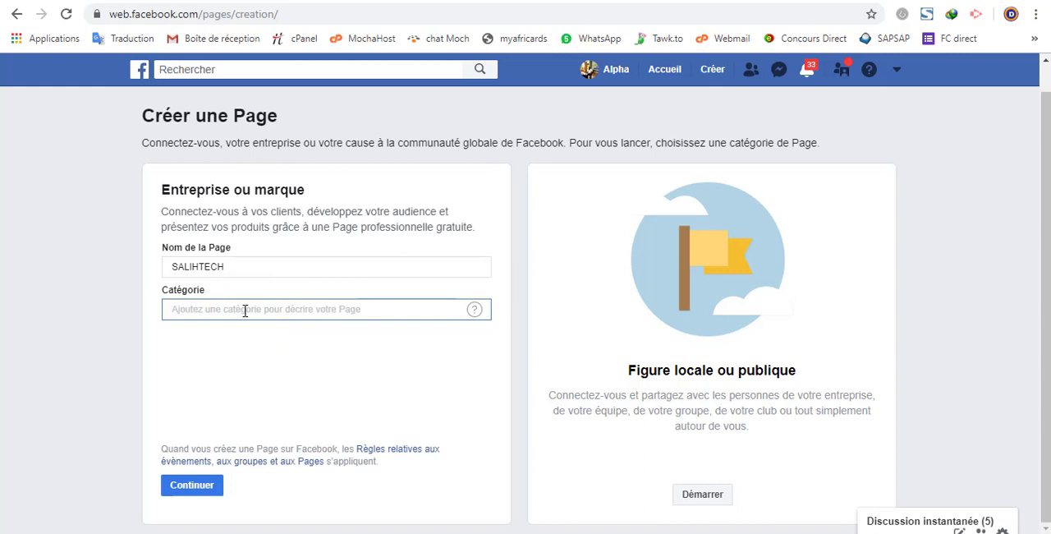
type("TECHN")
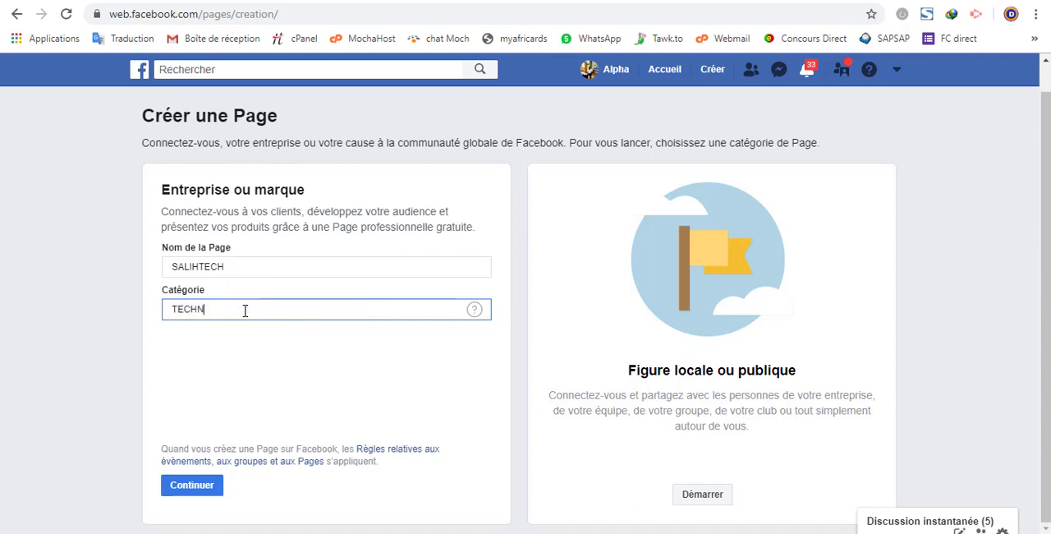
type("OLOHI")
key("BackSpace")
key("BackSpace")
key("BackSpace")
key("BackSpace")
key("BackSpace")
key("BackSpace")
key("BackSpace")
key("BackSpace")
key("BackSpace")
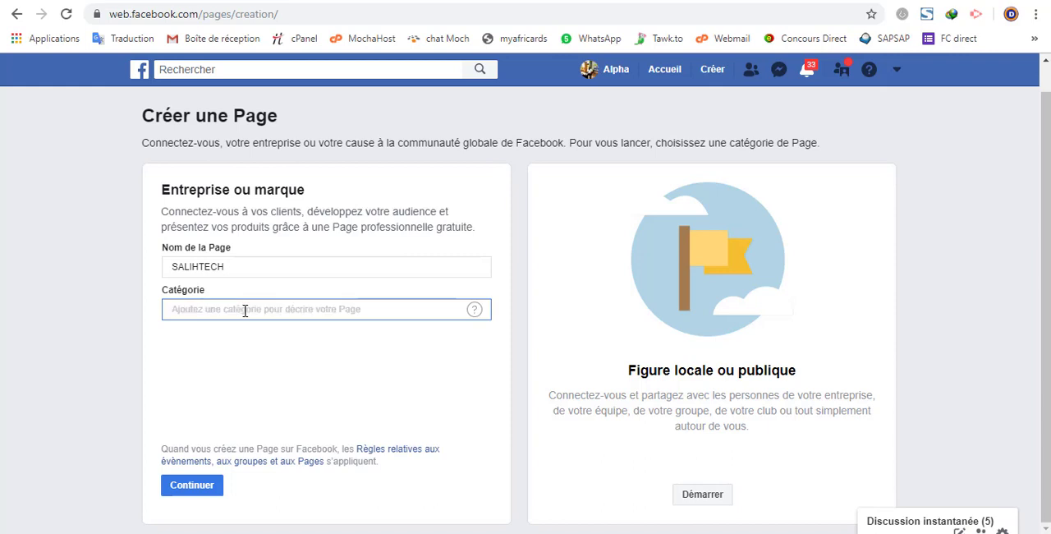
Step: Replace the Page name with Salihtech in mixed case
left_click(235, 269)
key("BackSpace")
key("BackSpace")
key("BackSpace")
key("BackSpace")
key("BackSpace")
key("BackSpace")
key("BackSpace")
key("BackSpace")
key("BackSpace")
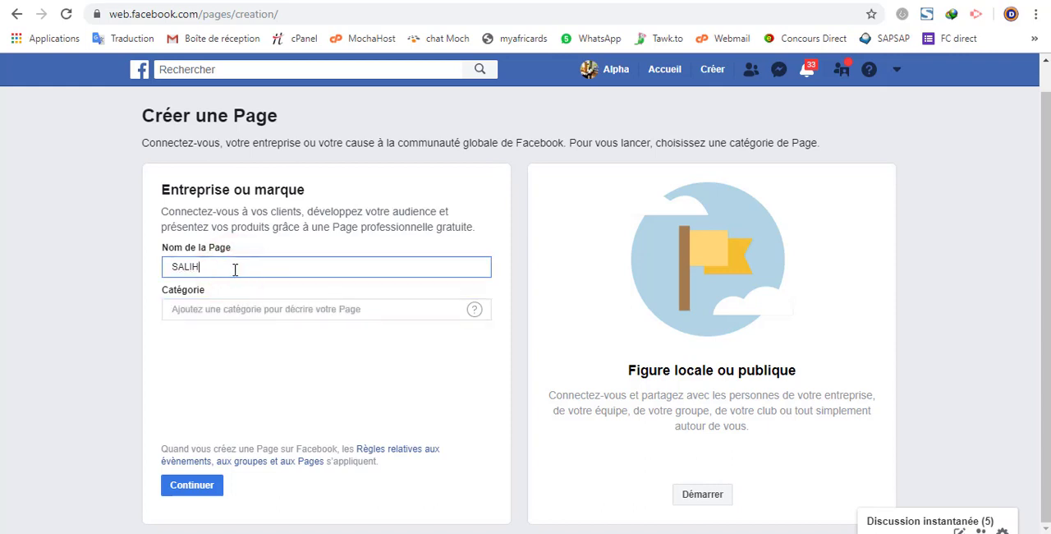
type("Salihtech")
Step: Try to continue the Page creation with "conception web" as the category
left_click(230, 307)
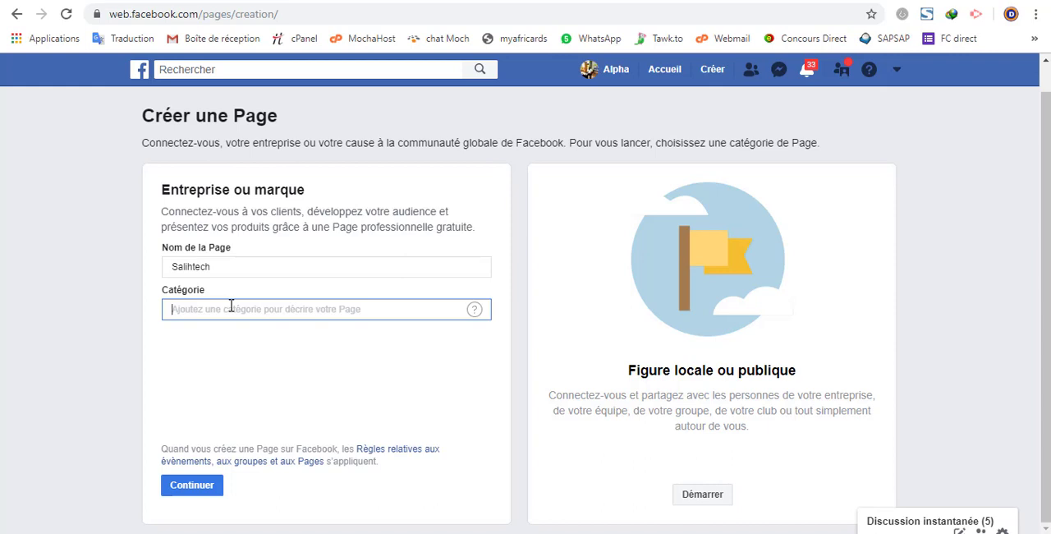
type("conc")
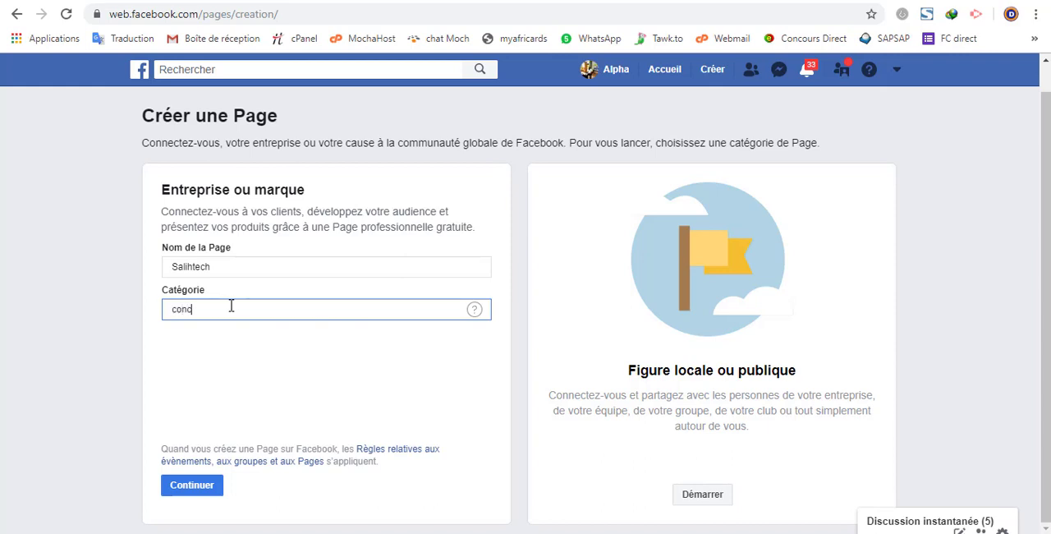
type("eption web")
left_click(194, 485)
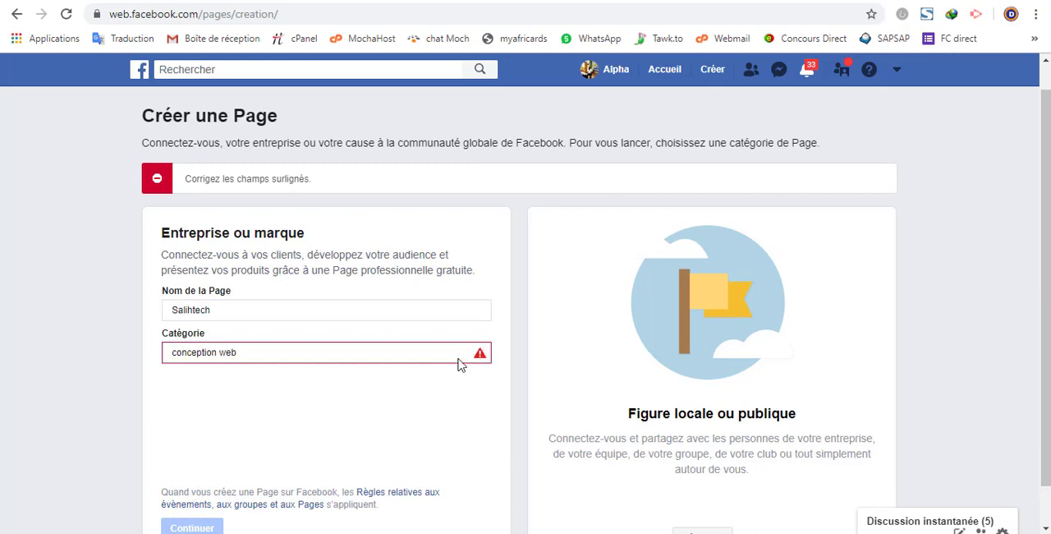
Step: Set the Page category to the suggested Entreprise locale and continue
left_click(481, 353)
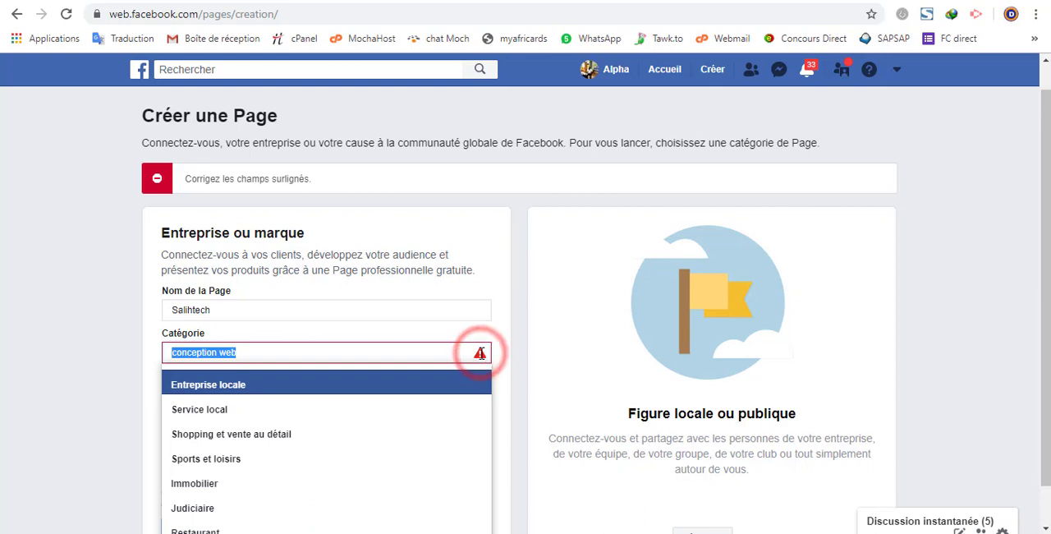
left_click(250, 390)
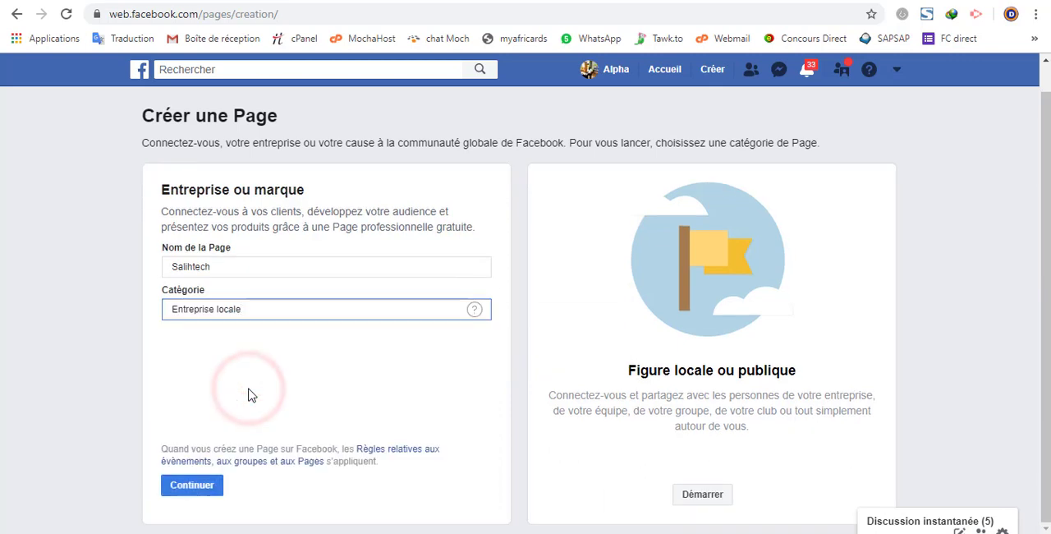
left_click(206, 487)
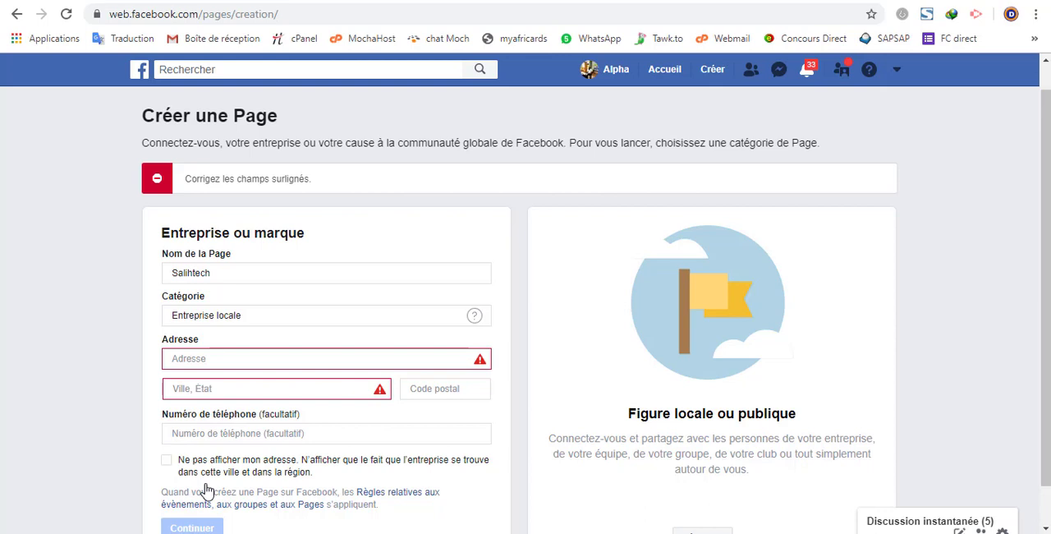
Step: Fill in the business's street address and select its city from the suggestions
left_click(217, 359)
type("secteur")
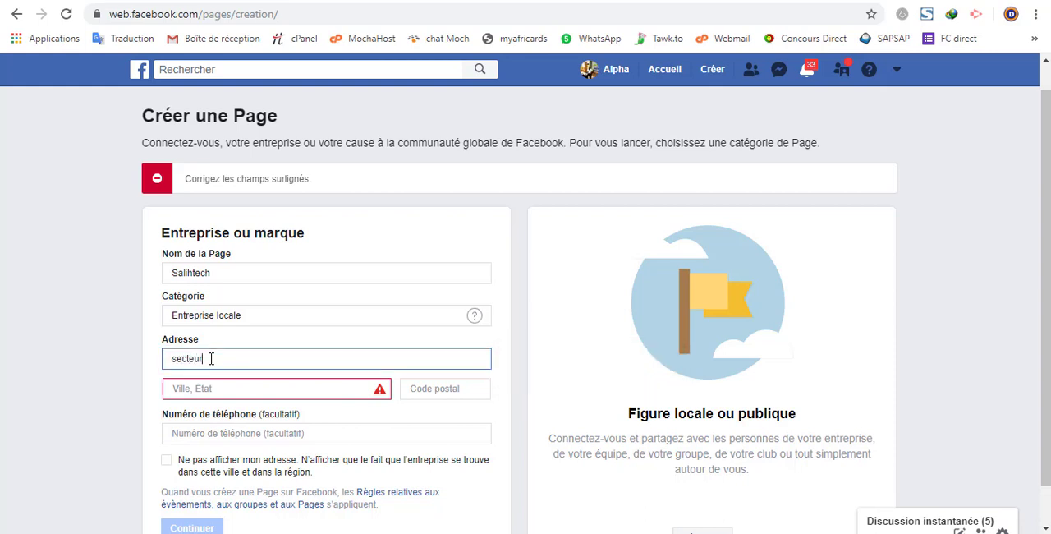
type(" 28")
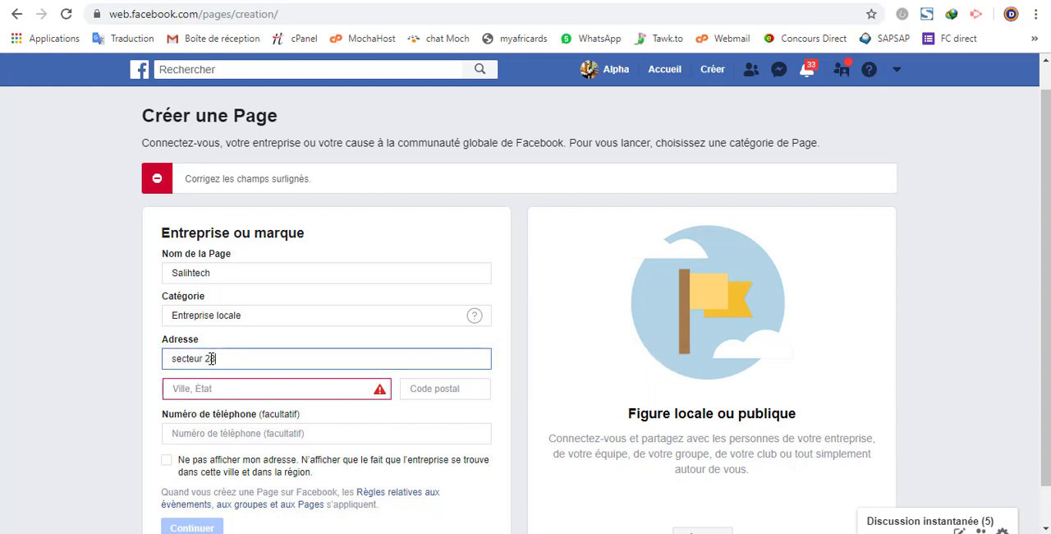
left_click(207, 387)
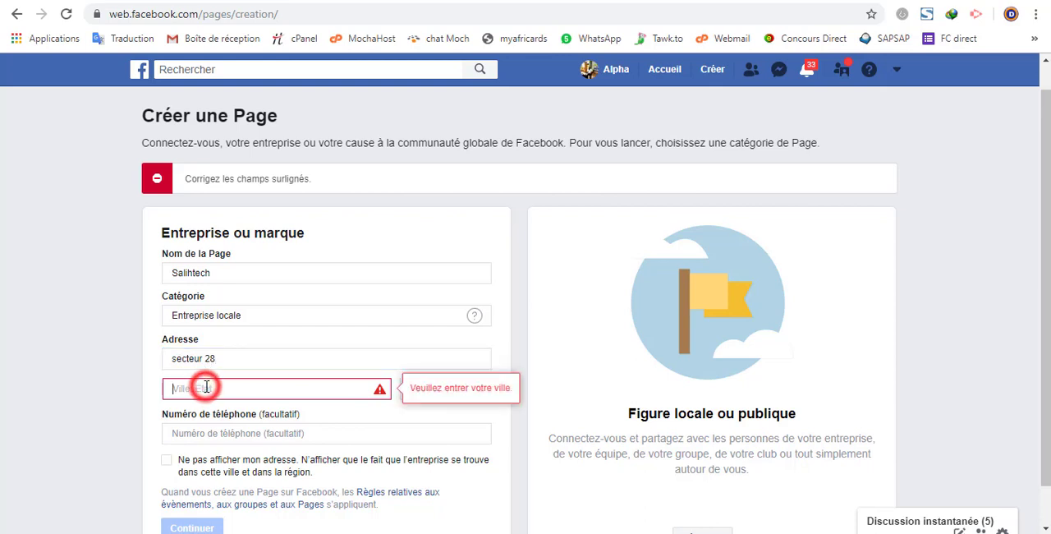
type("Ouaga")
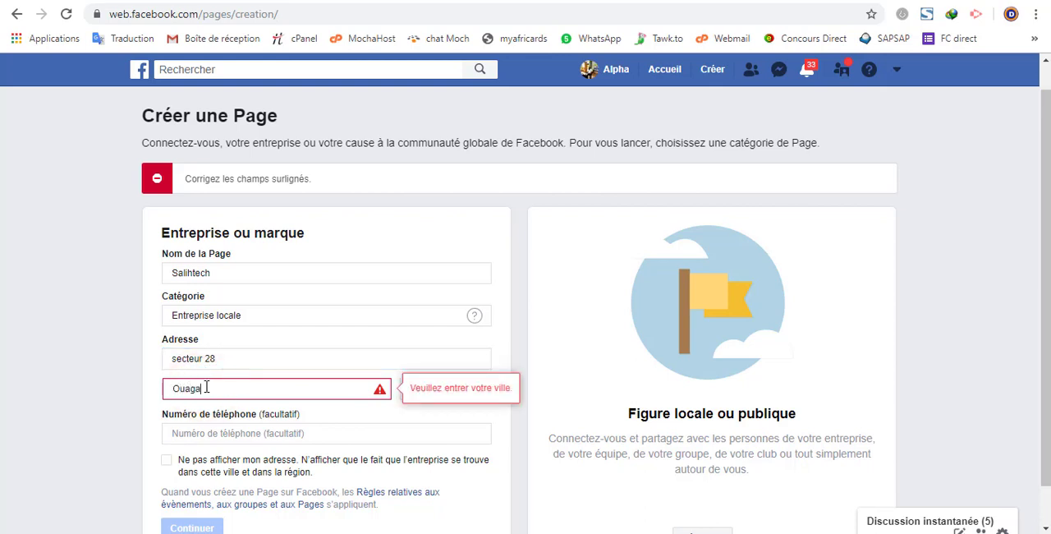
type("dougou")
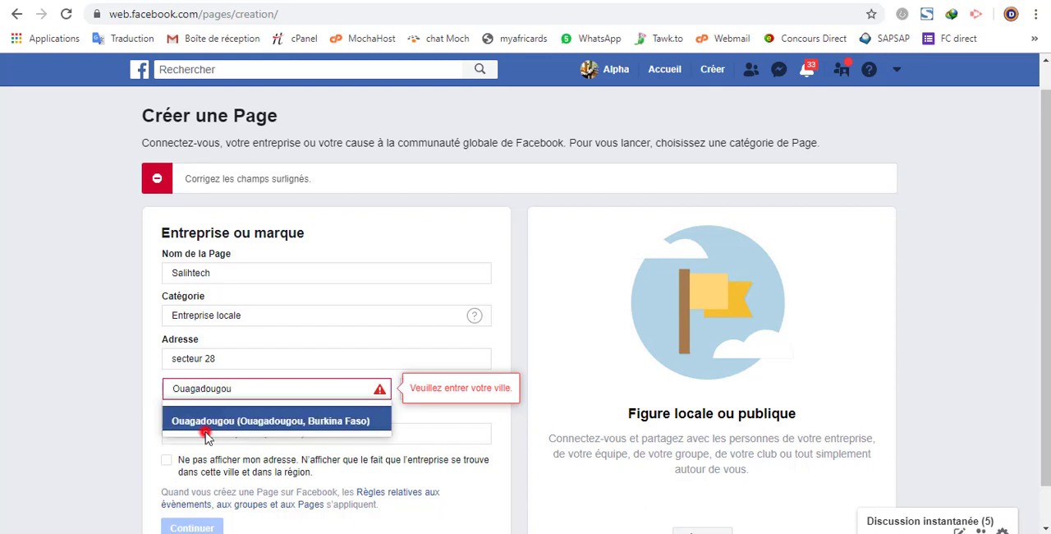
left_click(207, 438)
left_click(206, 418)
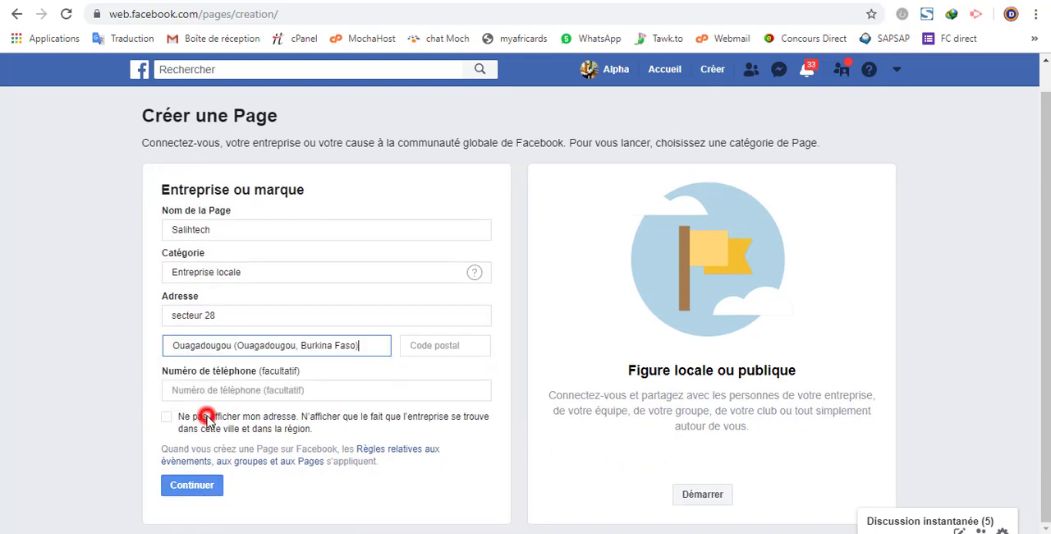
Step: Enter the business's phone number in the Page details
left_click(263, 390)
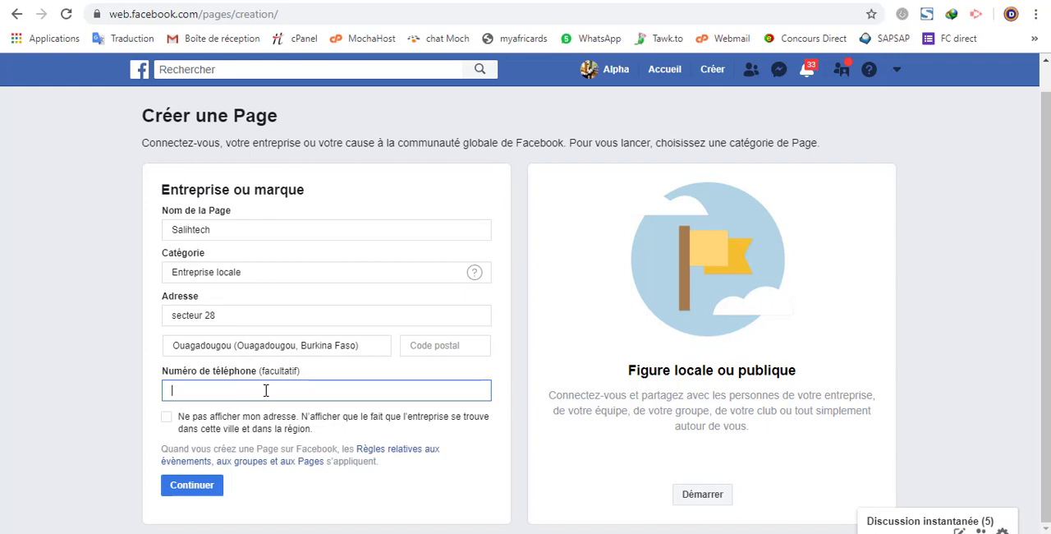
Step: Fill in and correct the postal code, and submit the form to create the Page
left_click(448, 345)
type("00")
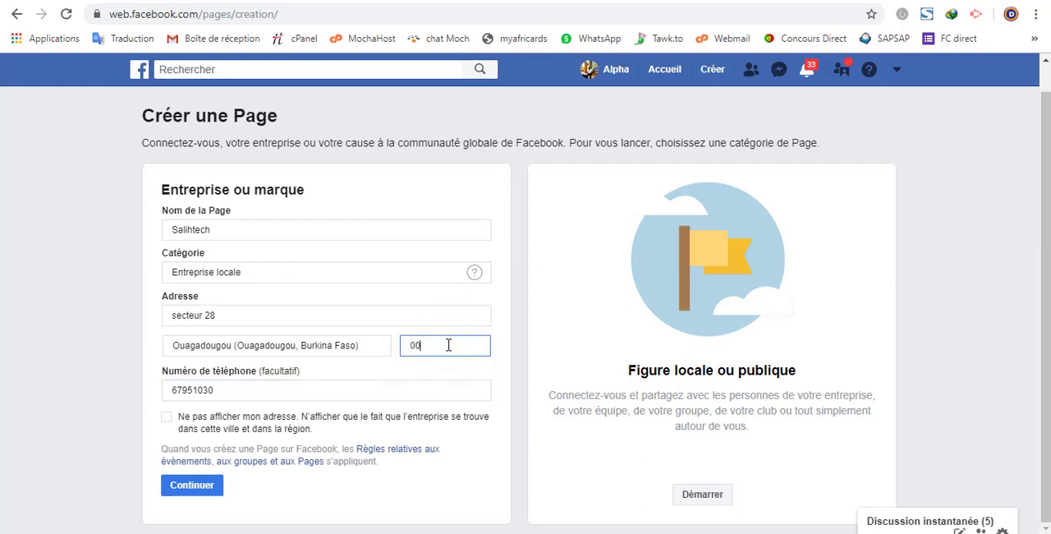
type("226")
left_click(422, 345)
key("BackSpace")
key("BackSpace")
left_click(204, 486)
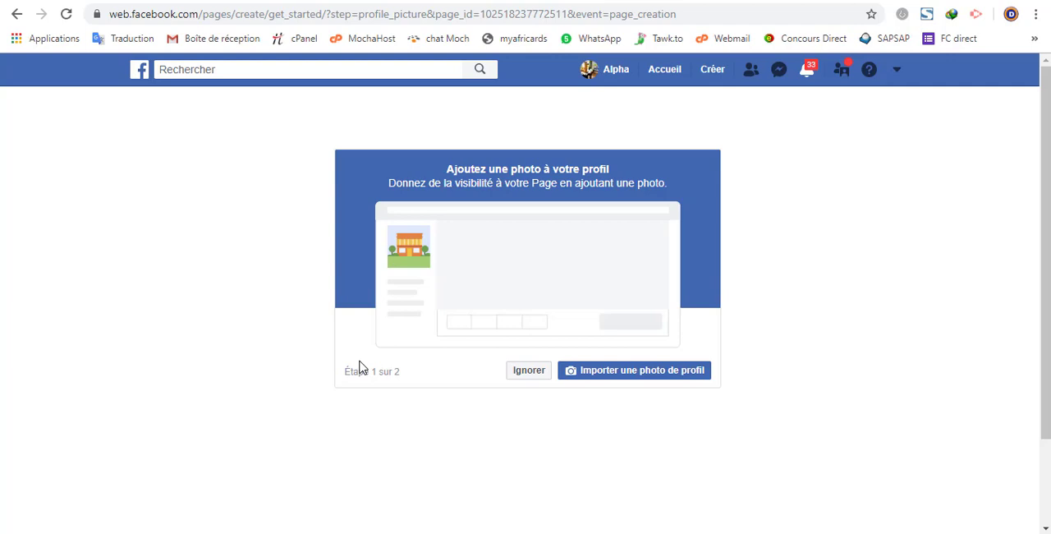
Step: Skip adding both the profile photo and the cover photo to the new Page
left_click(526, 371)
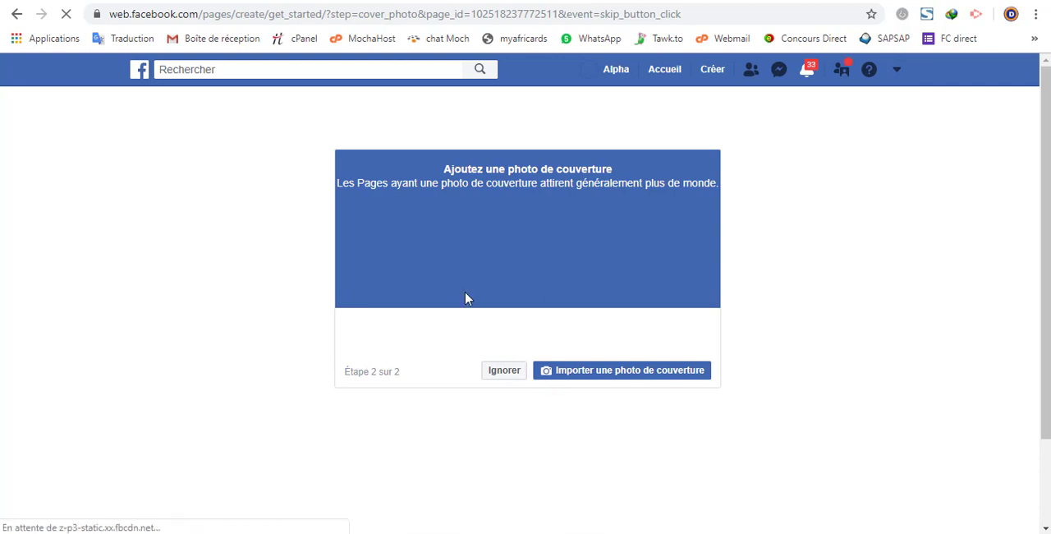
left_click(502, 375)
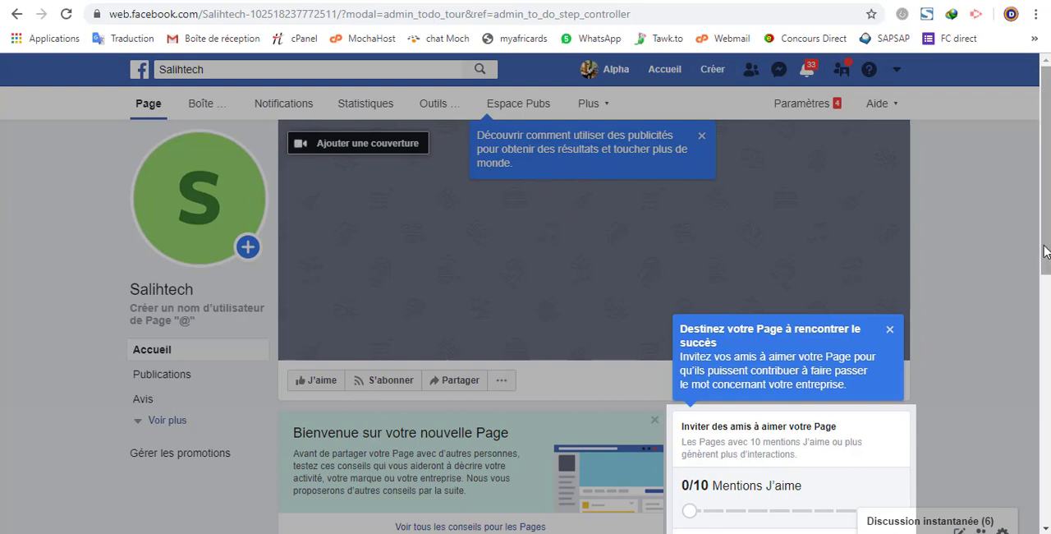
Step: Invite the first friend in the suggested list to like the Salihtech Page
left_click_drag(1045, 244, 1046, 276)
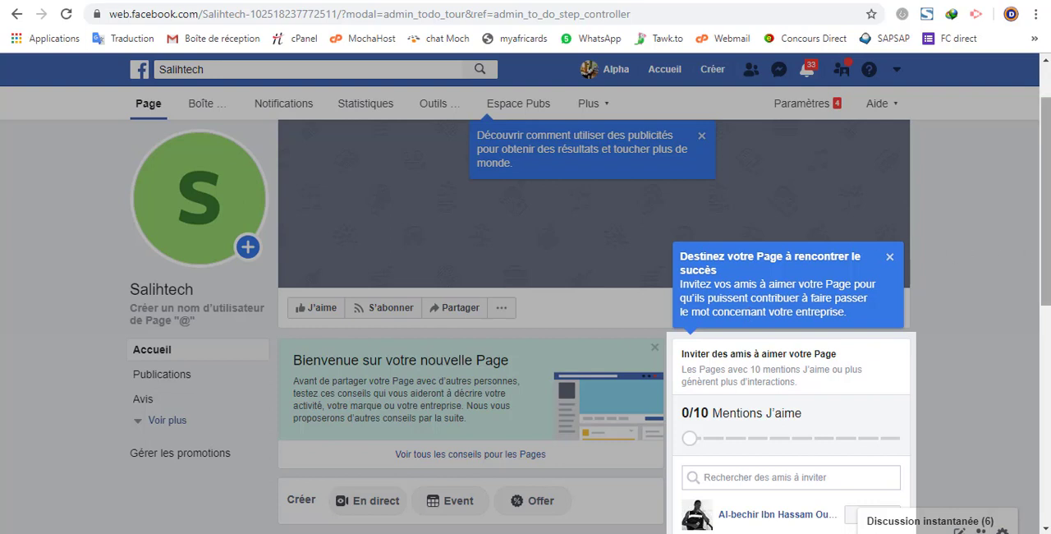
left_click_drag(1044, 254, 1044, 275)
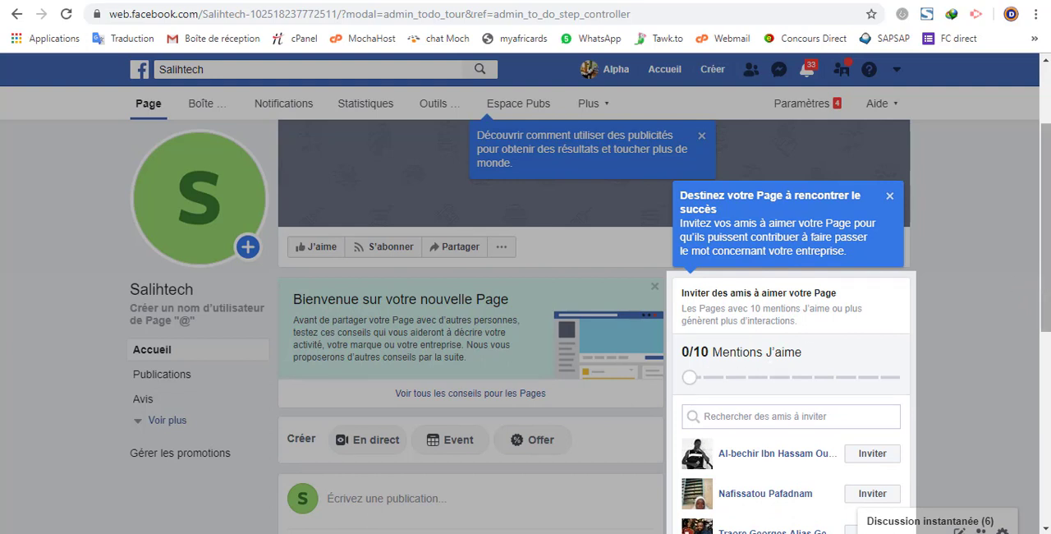
left_click_drag(1044, 218, 1047, 243)
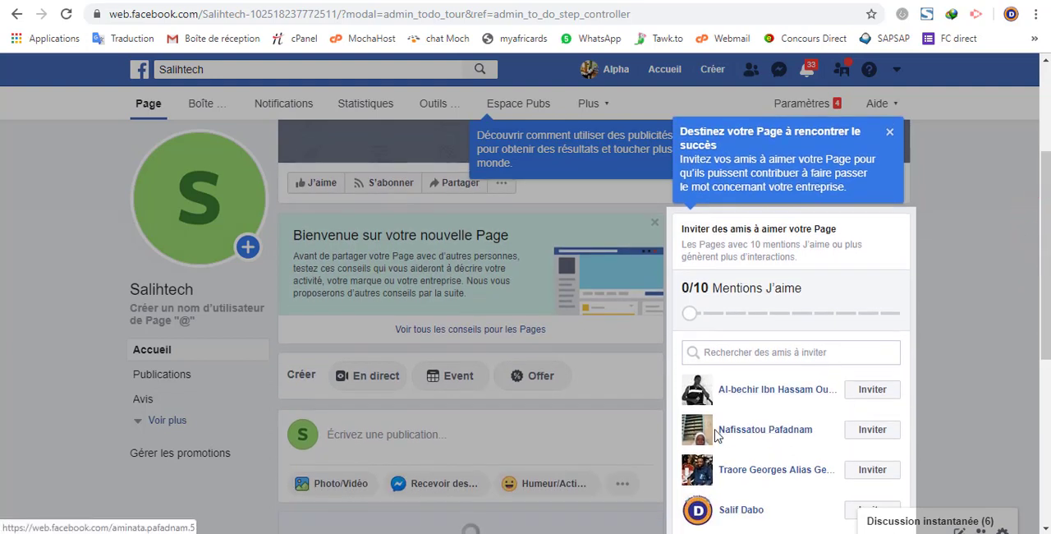
left_click(868, 392)
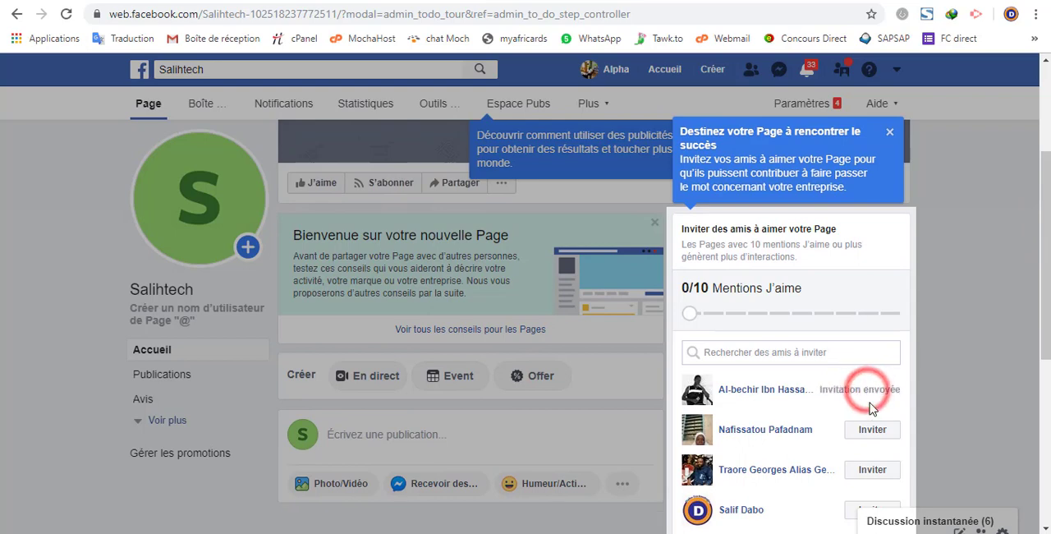
Step: Invite the second, third, fourth and fifth friends in the suggested list to like the Salihtech Page
left_click(872, 430)
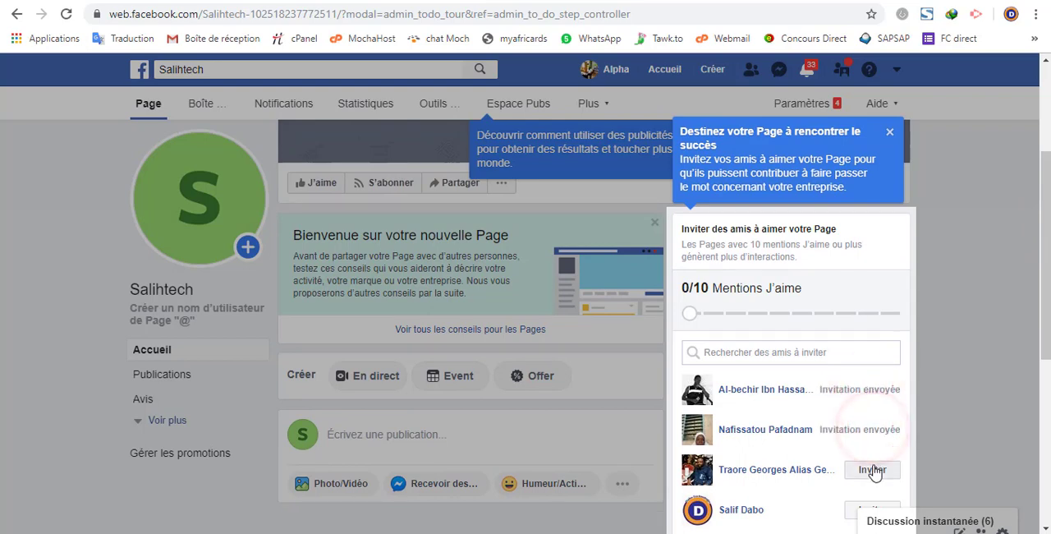
left_click(872, 467)
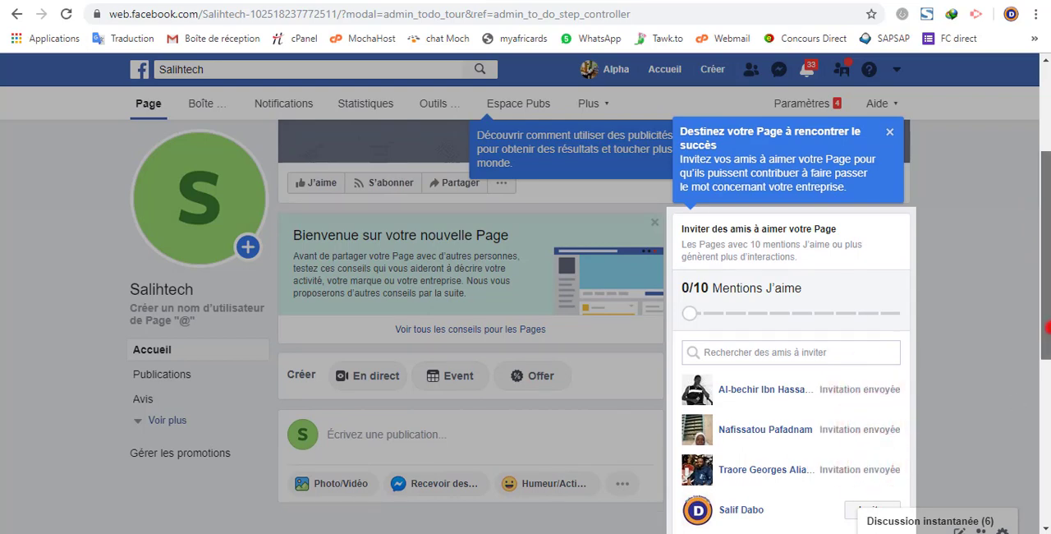
left_click_drag(1045, 300, 1045, 329)
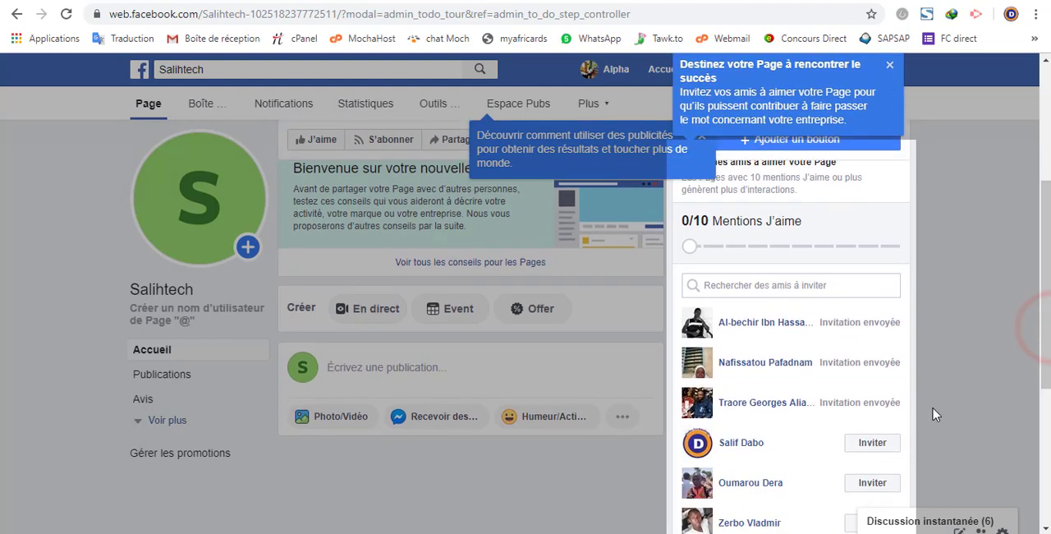
left_click(872, 442)
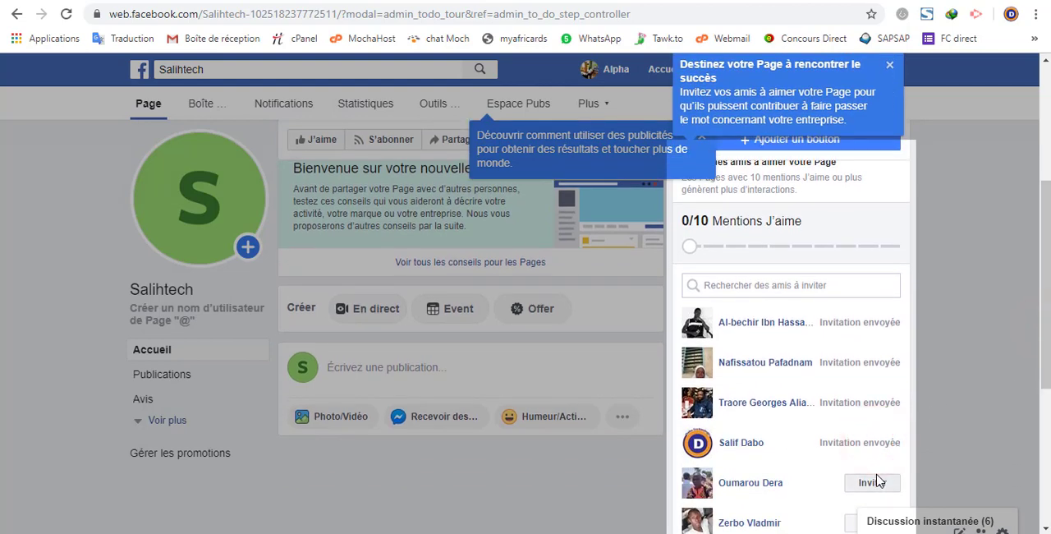
left_click(873, 482)
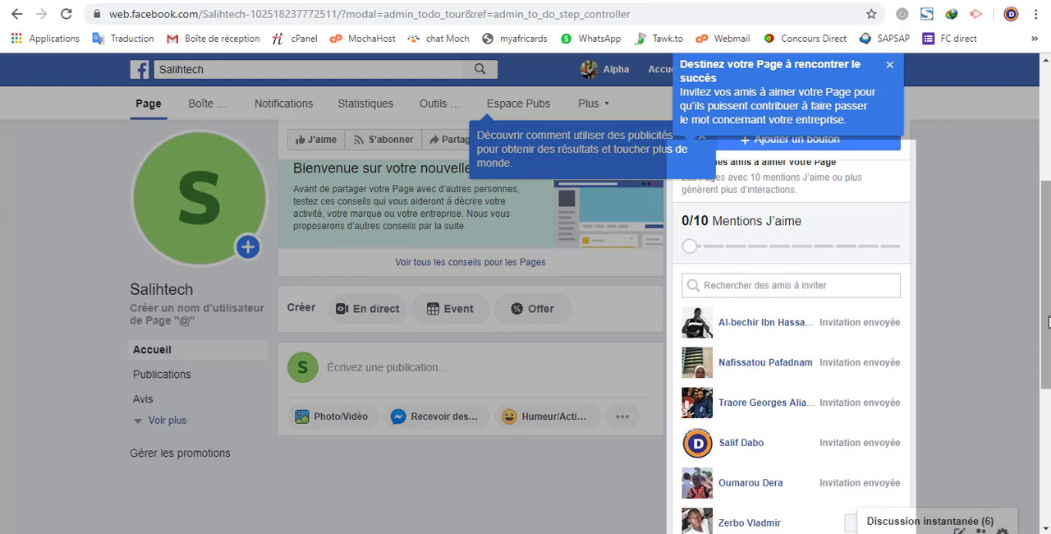
Step: Dismiss the guided-tour tip about inviting friends and the tip about using advertising on the Page
left_click_drag(1047, 321, 1043, 281)
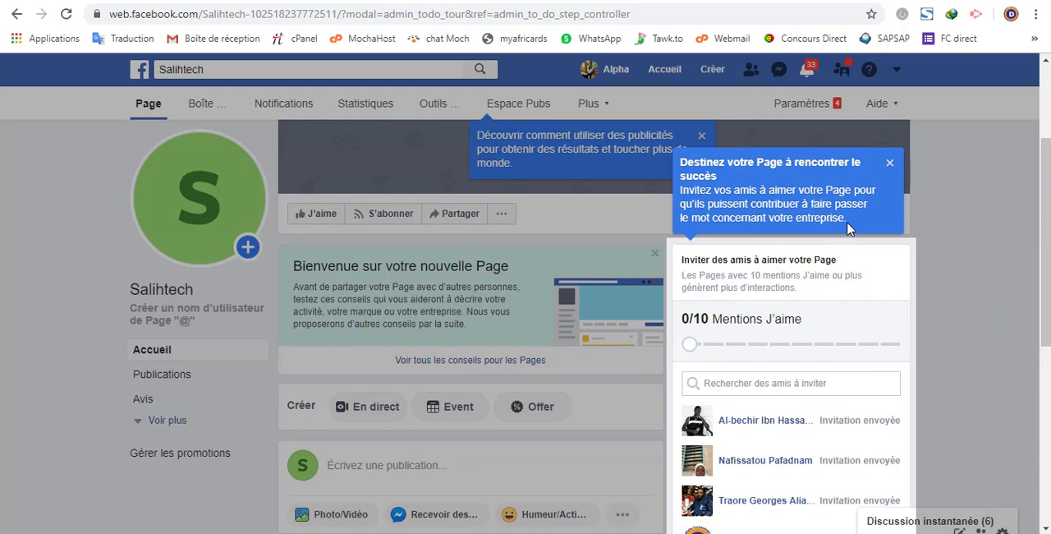
left_click(889, 164)
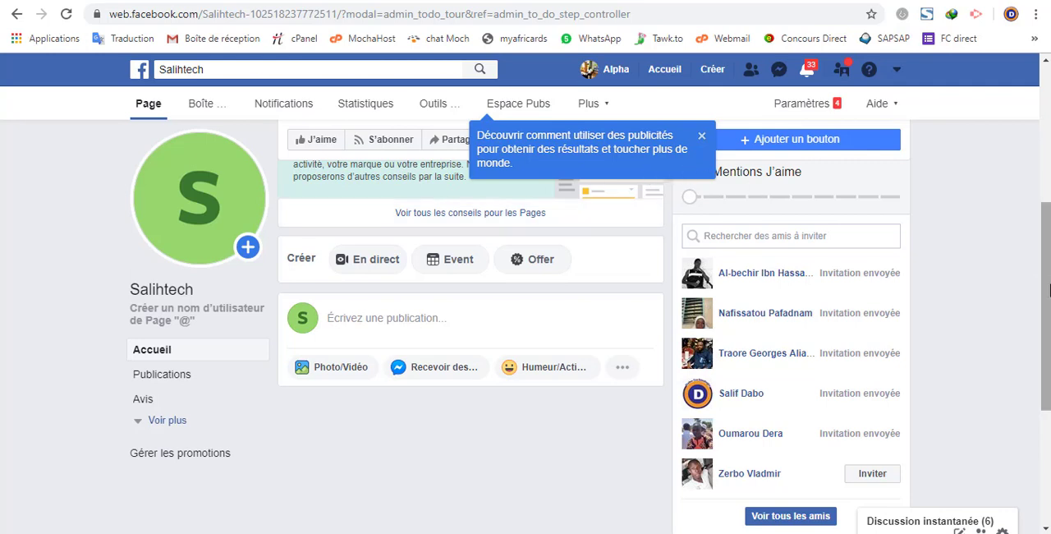
left_click_drag(1044, 320, 1038, 174)
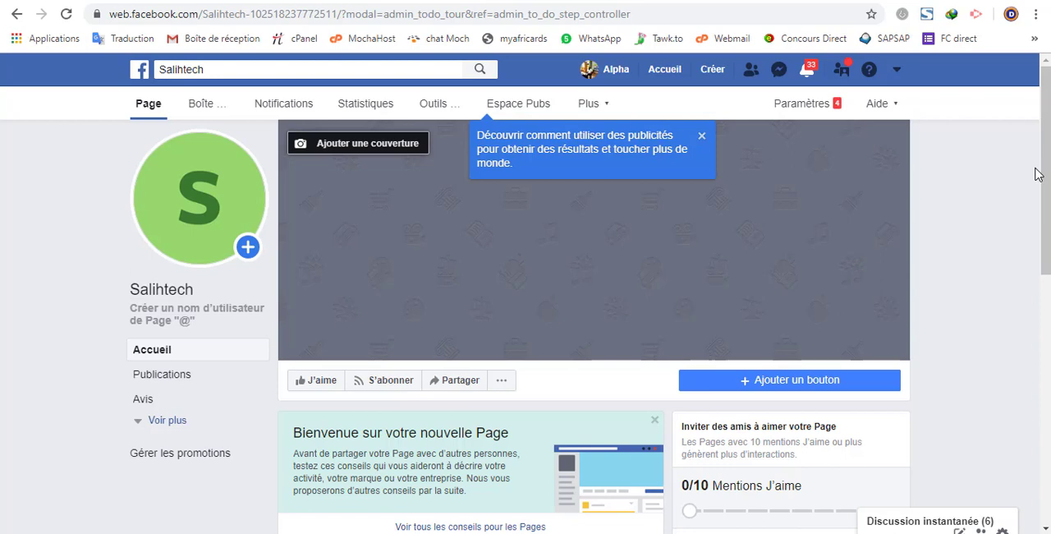
left_click(702, 138)
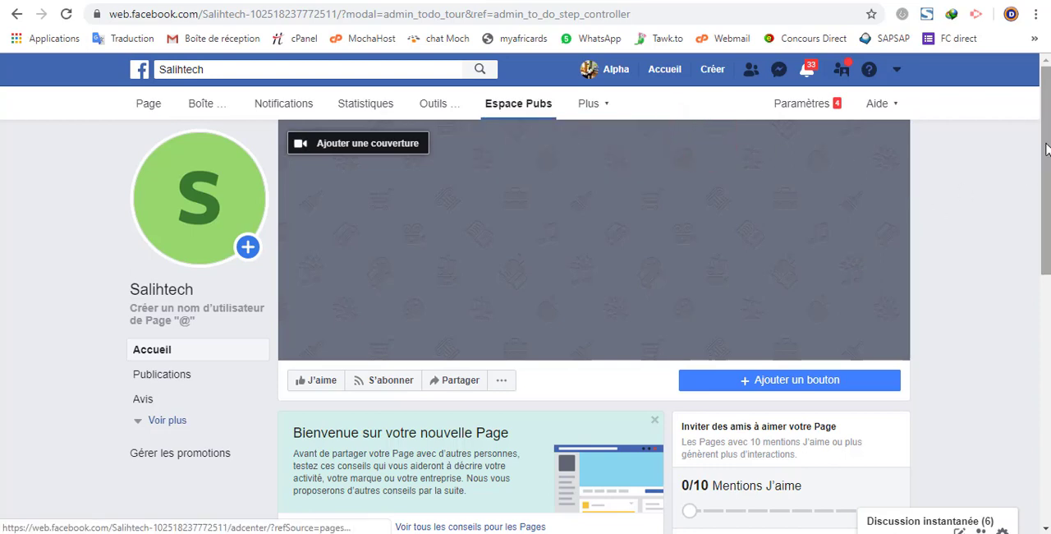
left_click_drag(1046, 142, 1049, 207)
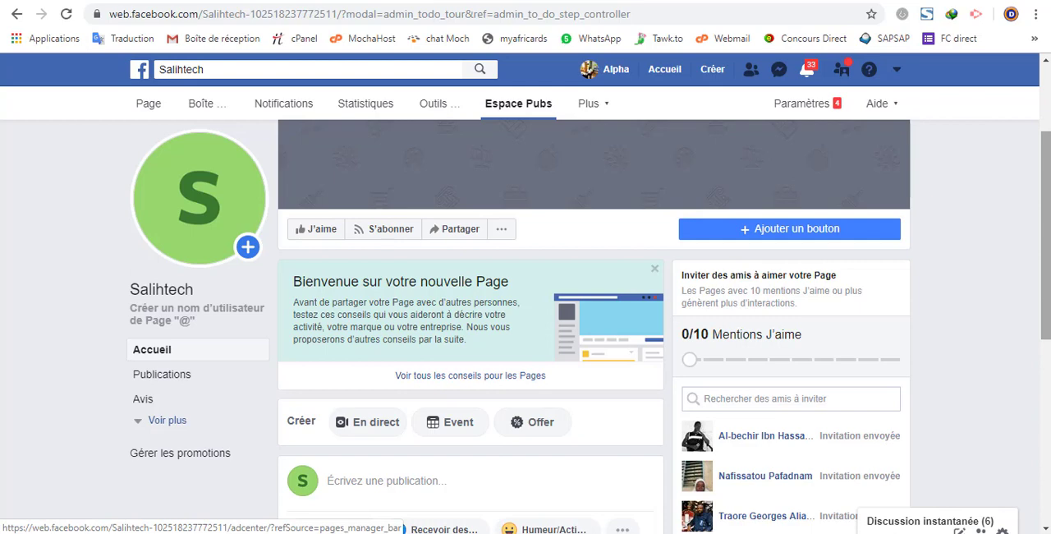
left_click_drag(1048, 207, 1049, 150)
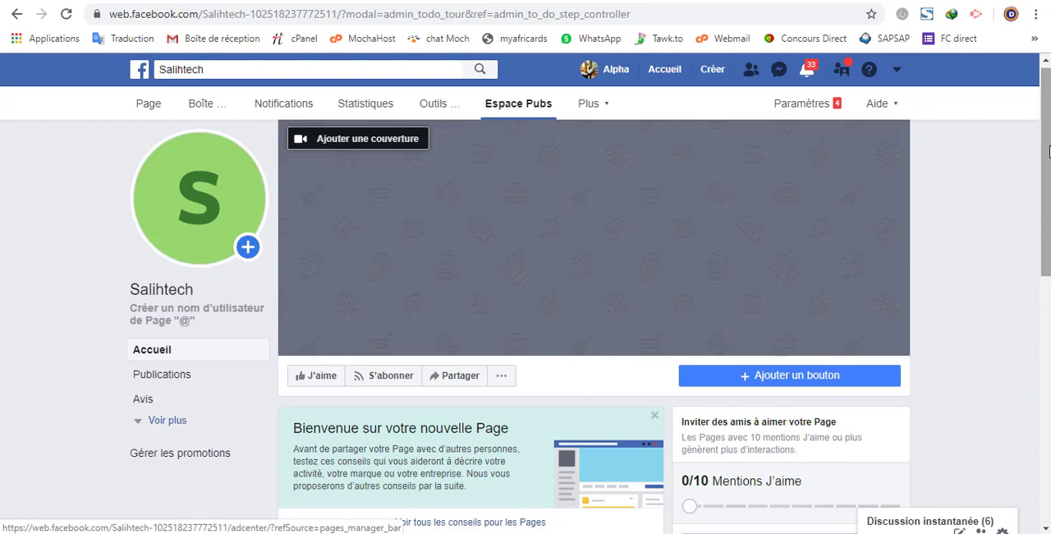
mouse_move(1048, 151)
left_mouse_down()
mouse_move(1049, 187)
mouse_move(1033, 146)
left_mouse_up()
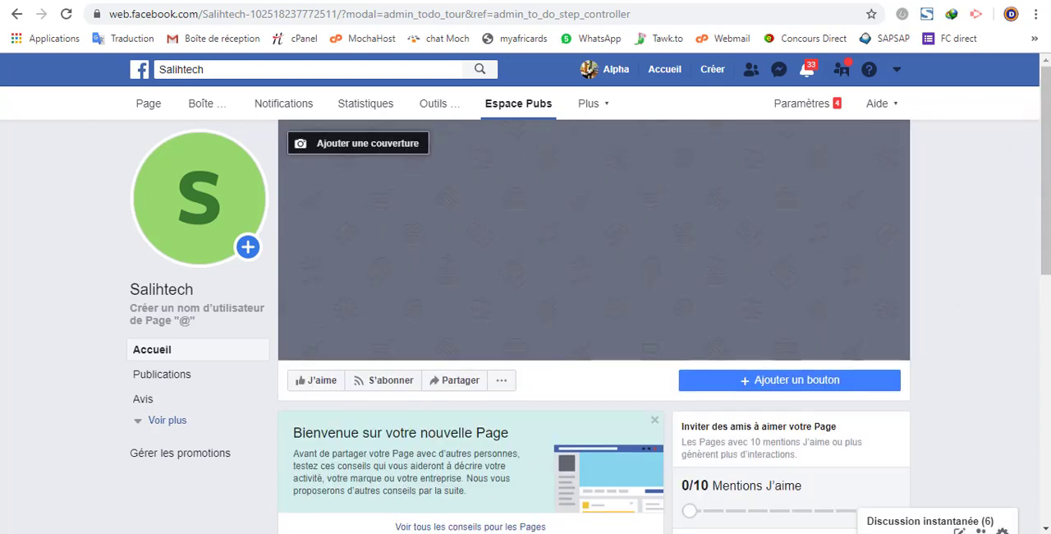